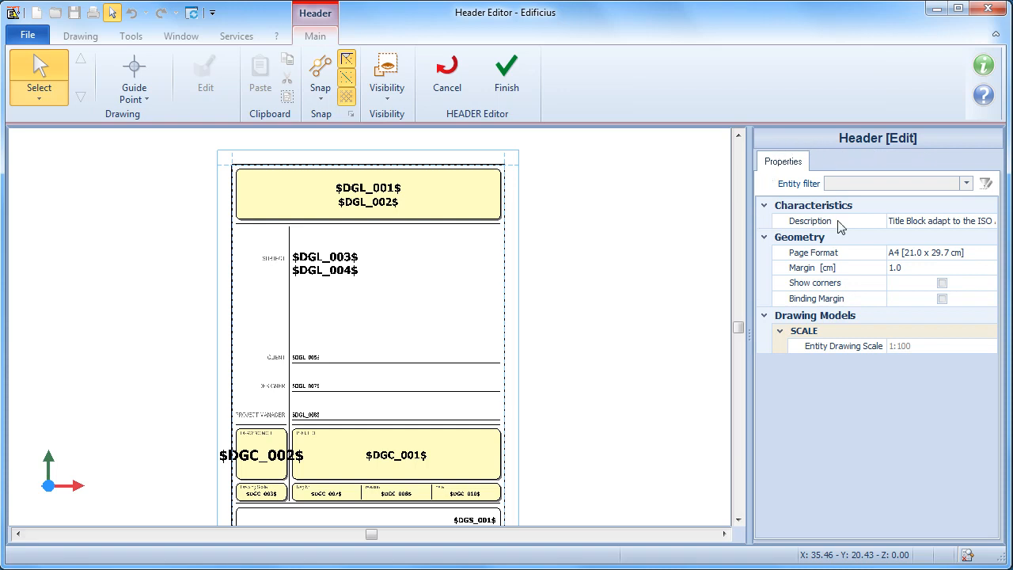
Step: Change "without" to "with" in the title block description so that it ends in "with binding margin"
click(930, 221)
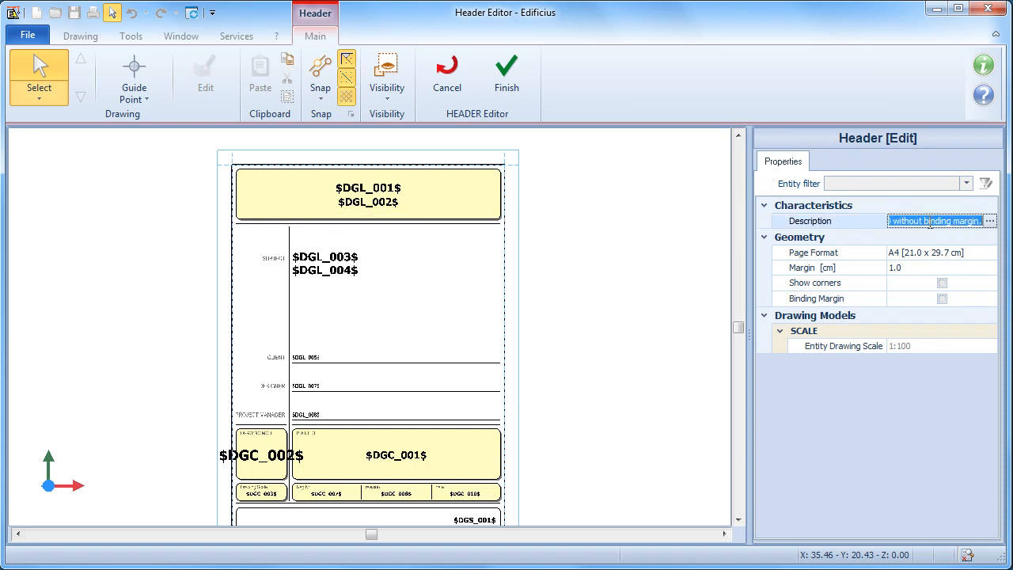
click(991, 223)
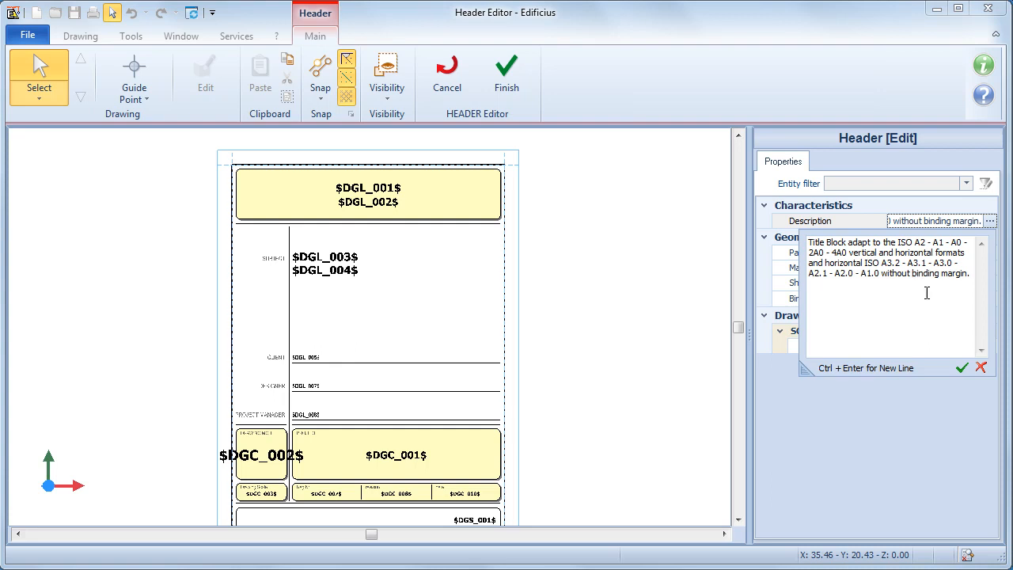
drag(882, 273, 911, 275)
text(with)
click(961, 367)
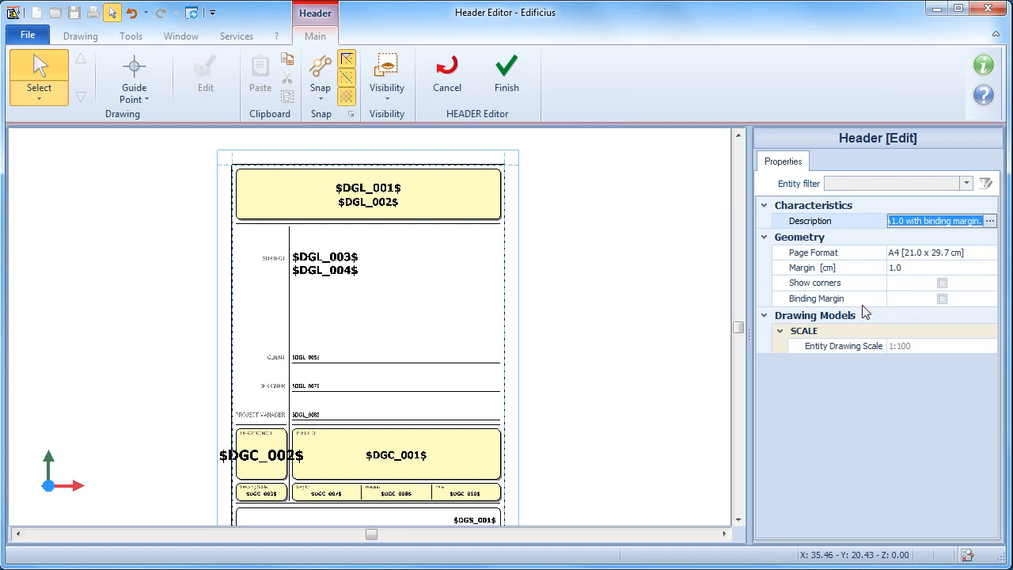
Step: Choose A4 as the header's page format in portrait orientation and apply the page setup
click(918, 256)
click(991, 253)
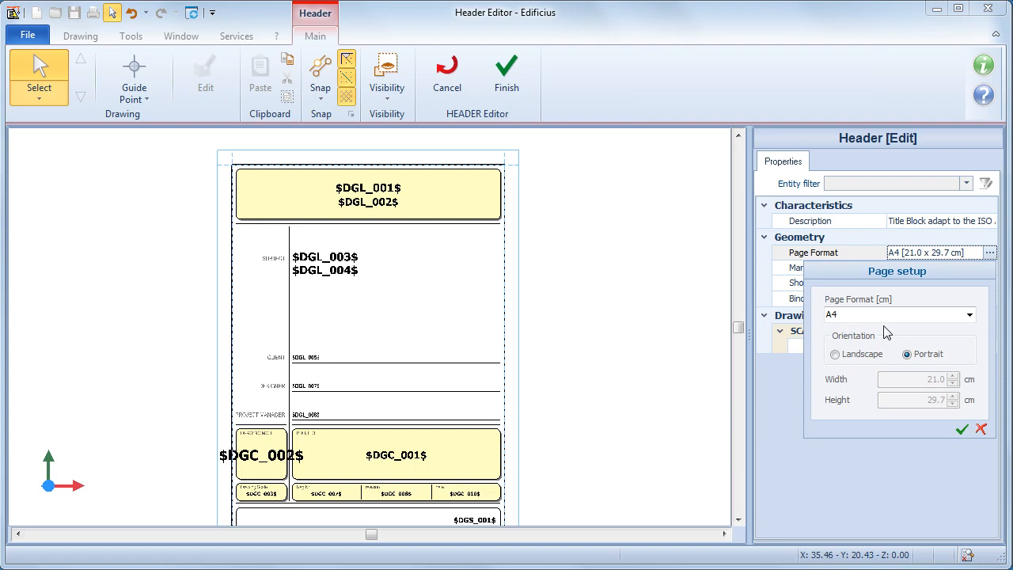
click(970, 315)
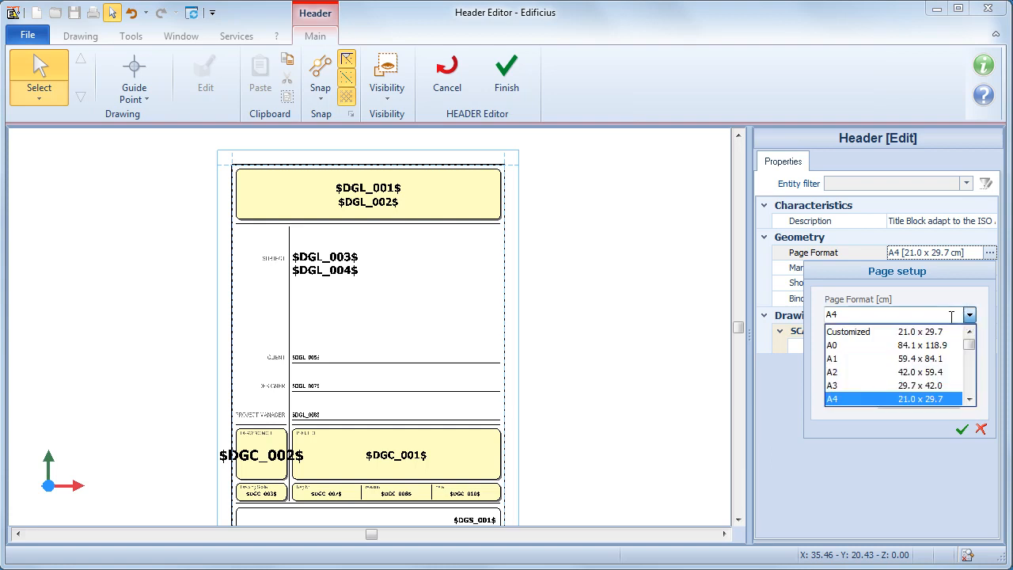
click(878, 402)
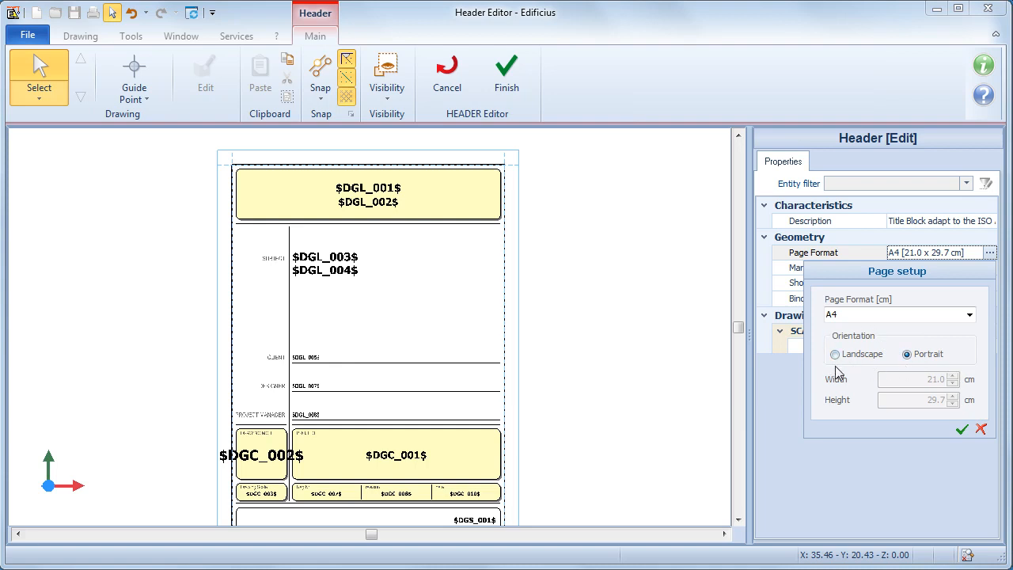
click(961, 429)
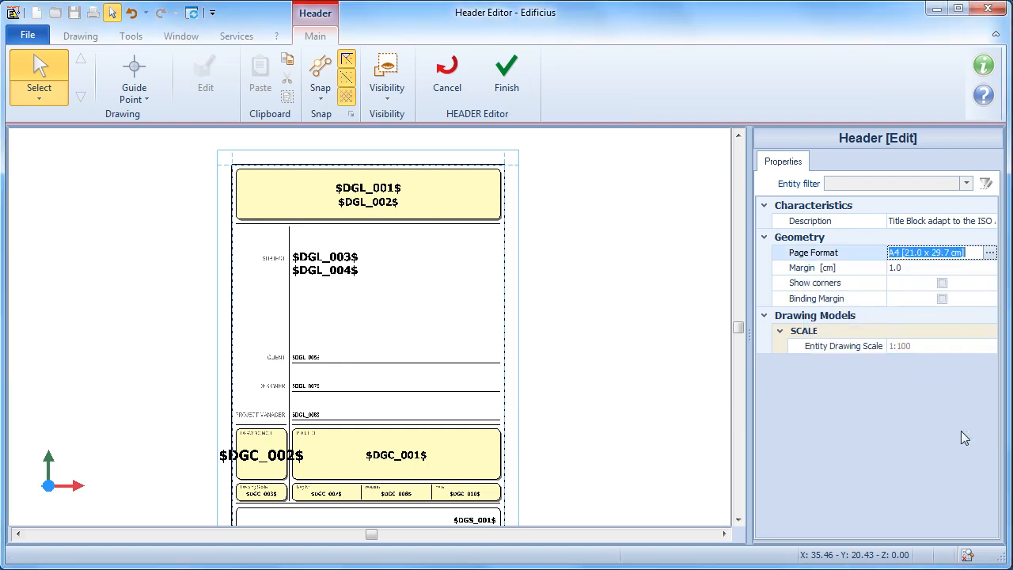
Step: Enable the binding margin on the header and set its dimension to 2 cm
click(942, 299)
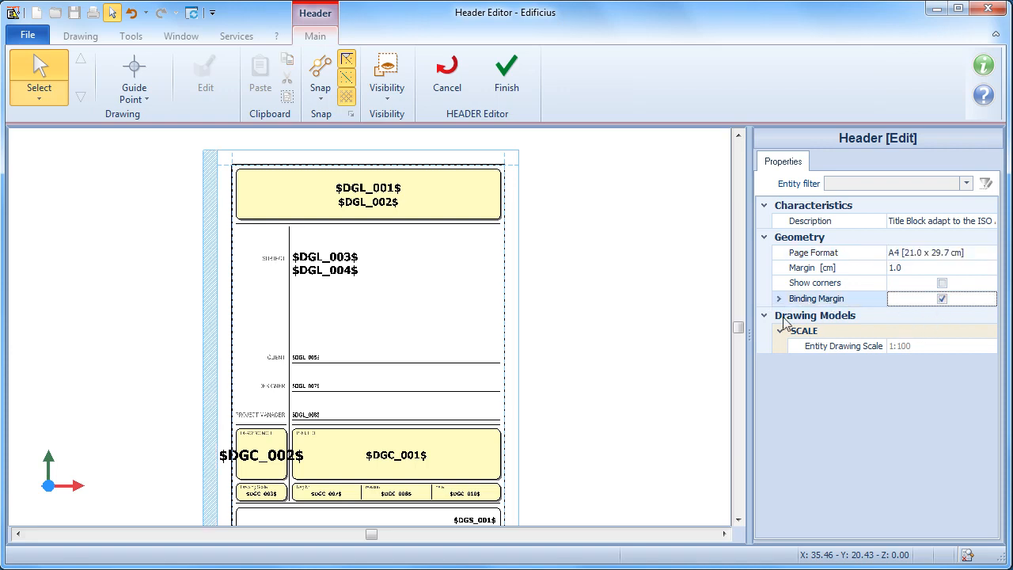
click(779, 299)
click(915, 315)
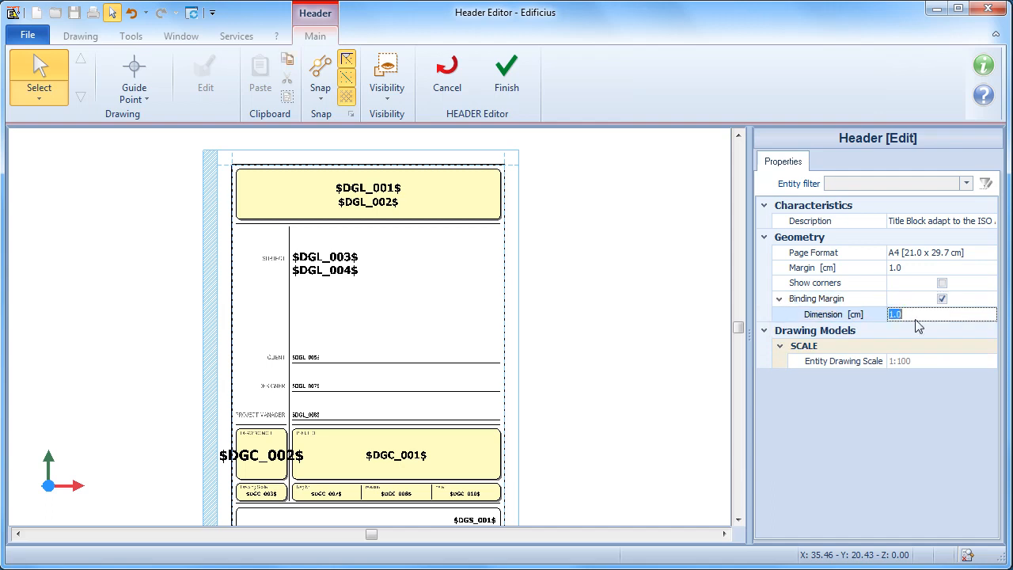
text(2)
key(Return)
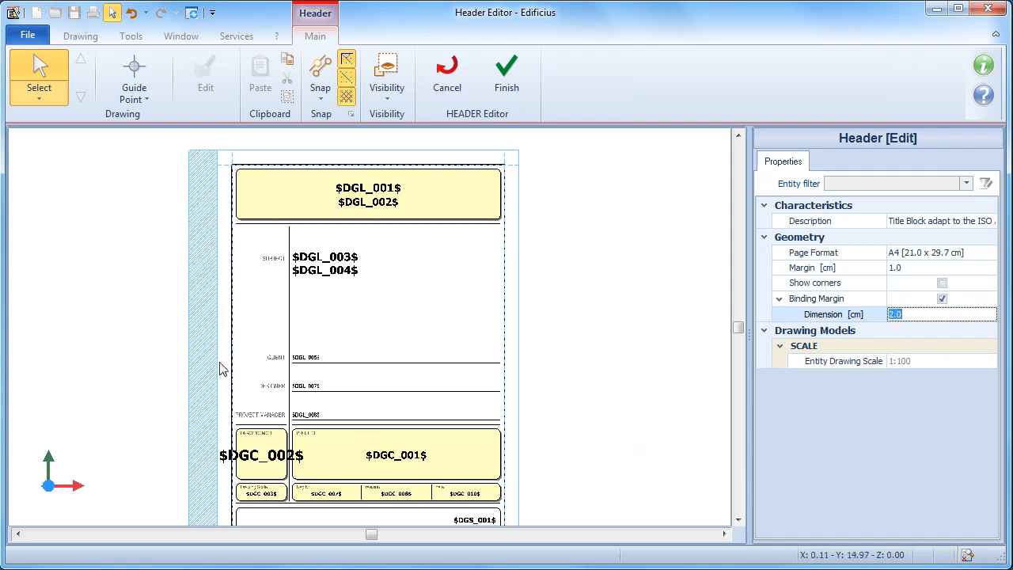
Step: Examine the properties of the title text, the yellow rectangle around it and the horizontal line beneath
scroll(245, 248, up, 3)
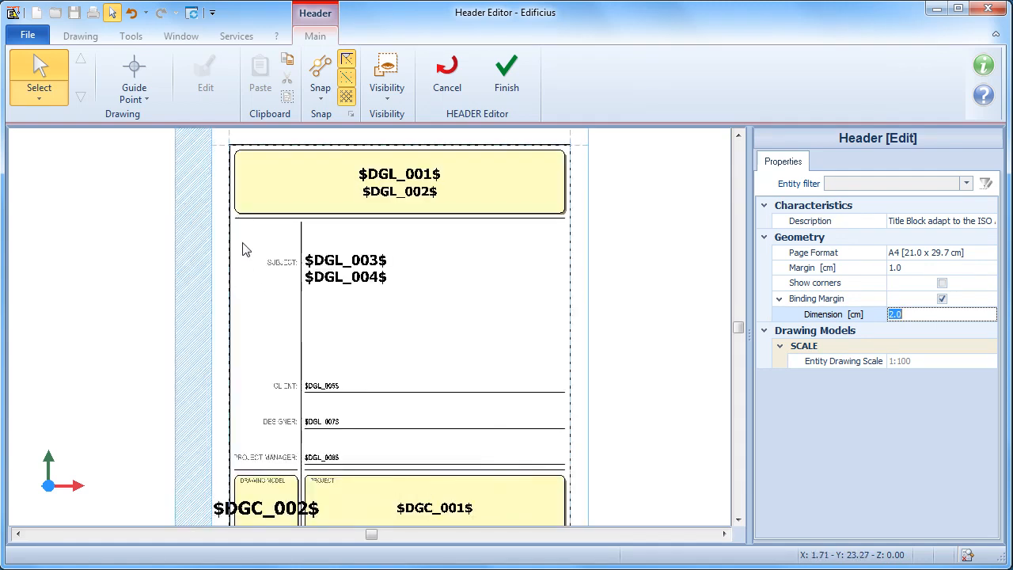
mouse_move(264, 249)
middle_down()
mouse_move(262, 358)
mouse_move(229, 346)
mouse_move(226, 356)
middle_up()
click(374, 258)
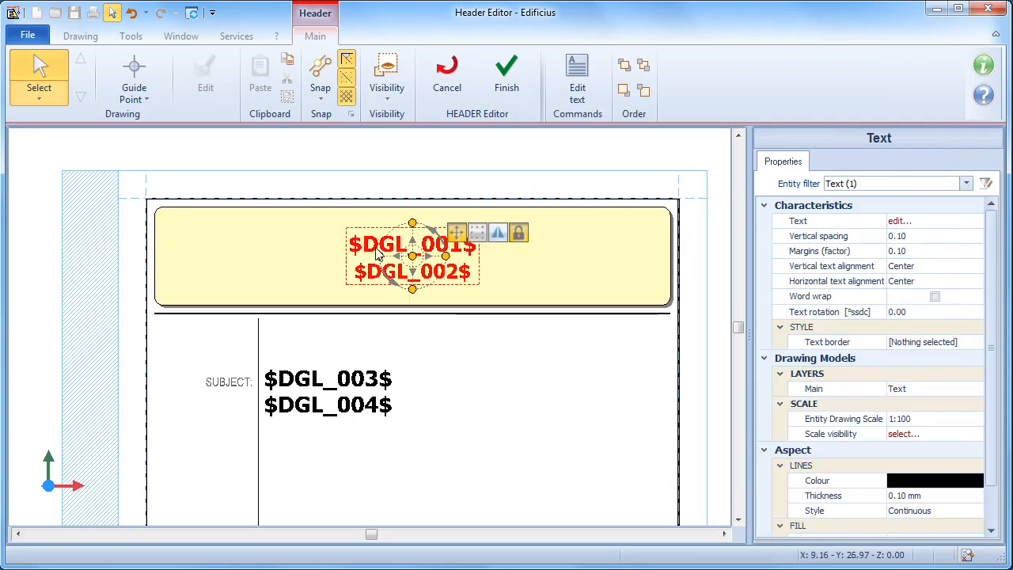
click(263, 250)
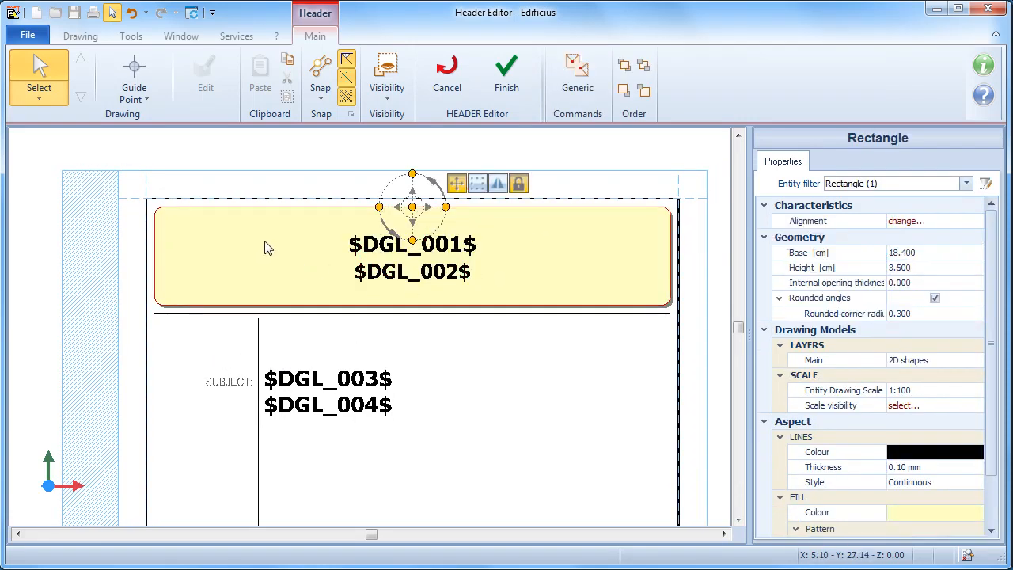
click(269, 314)
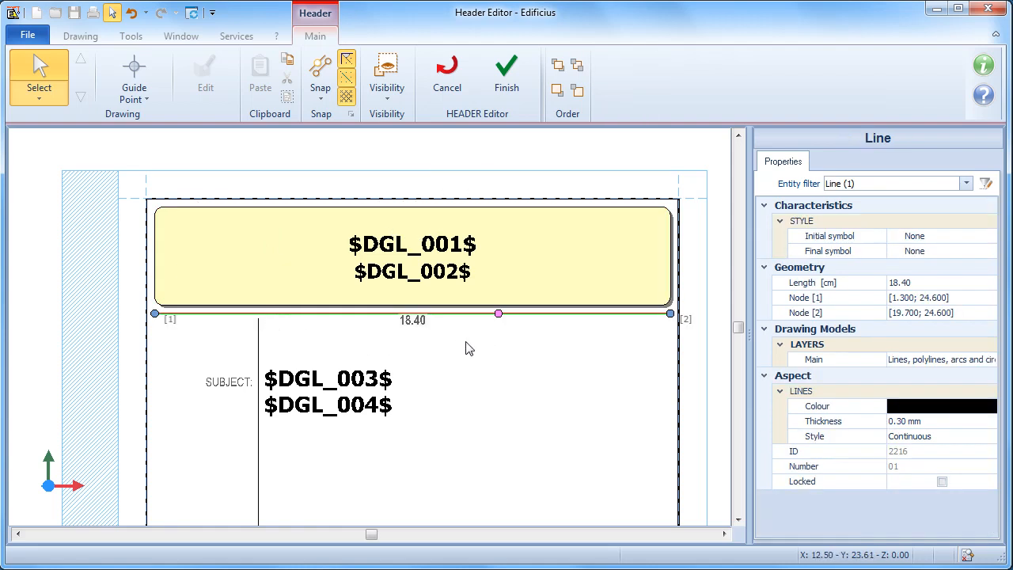
Step: Shorten the vertical divider from its upper end to about 18.37 cm and move the horizontal line under the title box down to Y 24.0
click(259, 356)
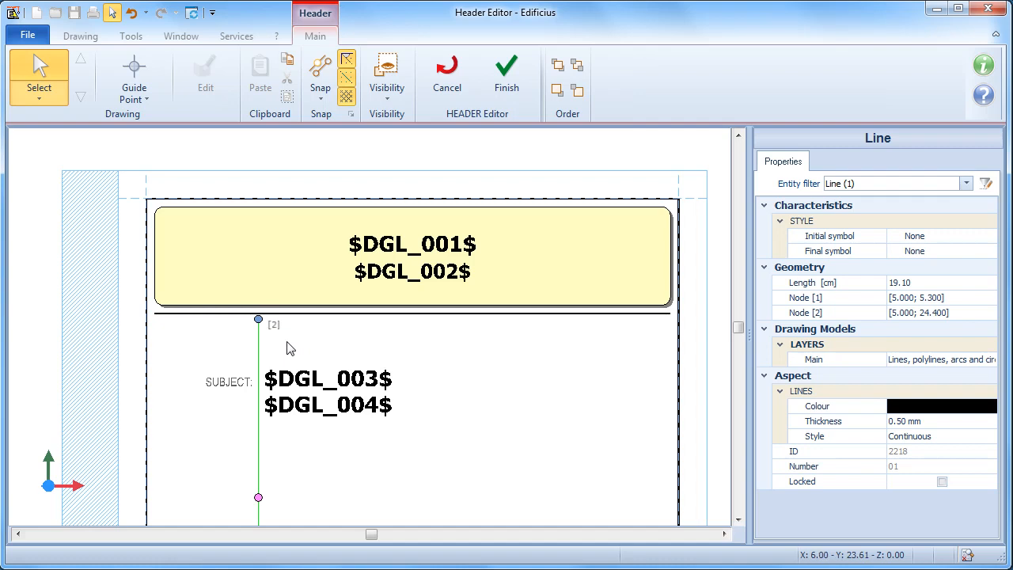
drag(258, 319, 270, 340)
click(367, 315)
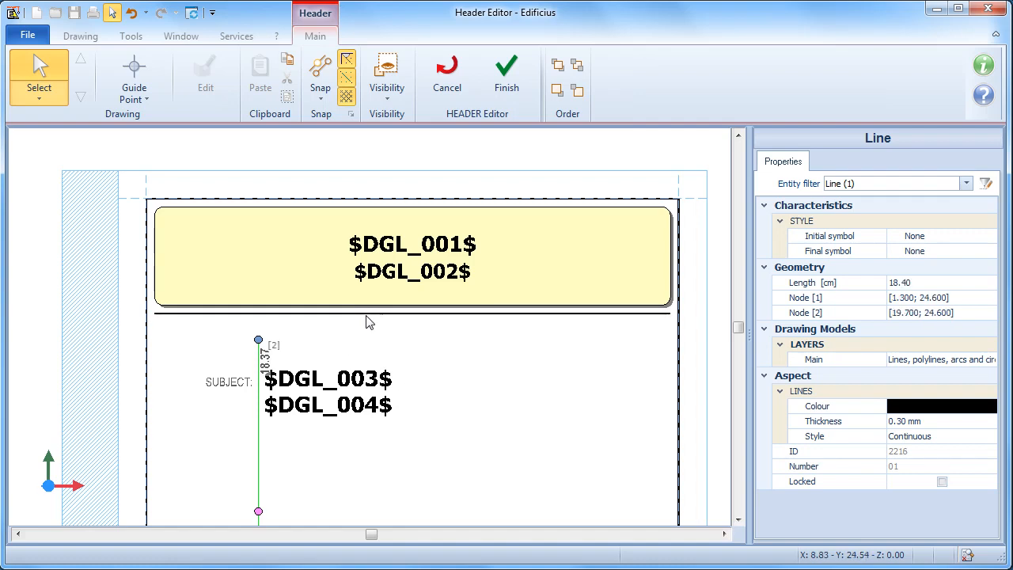
drag(509, 327, 512, 344)
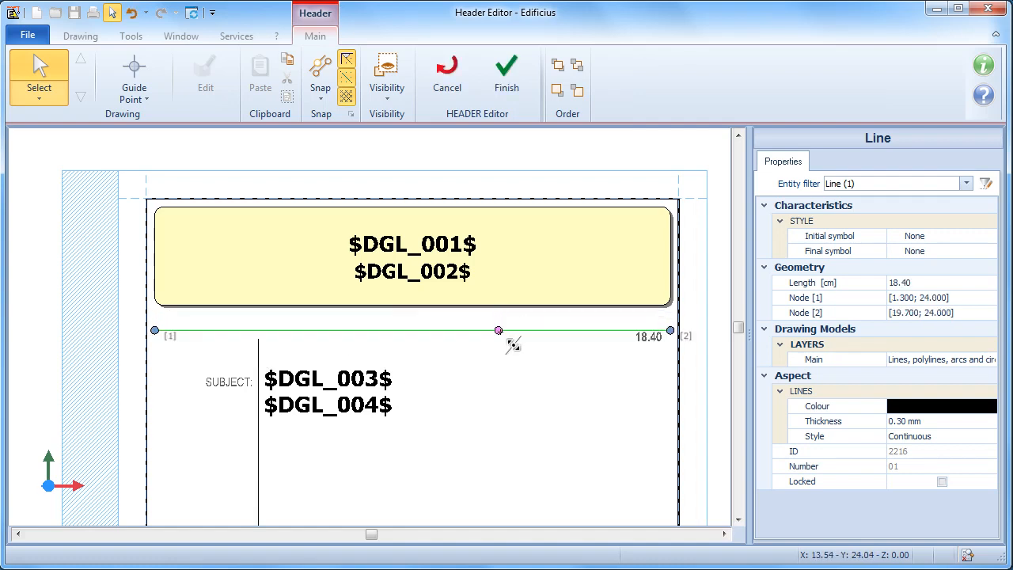
Step: Stretch the lower edge of the yellow title rectangle downward to a height of about 4.25 cm
click(447, 308)
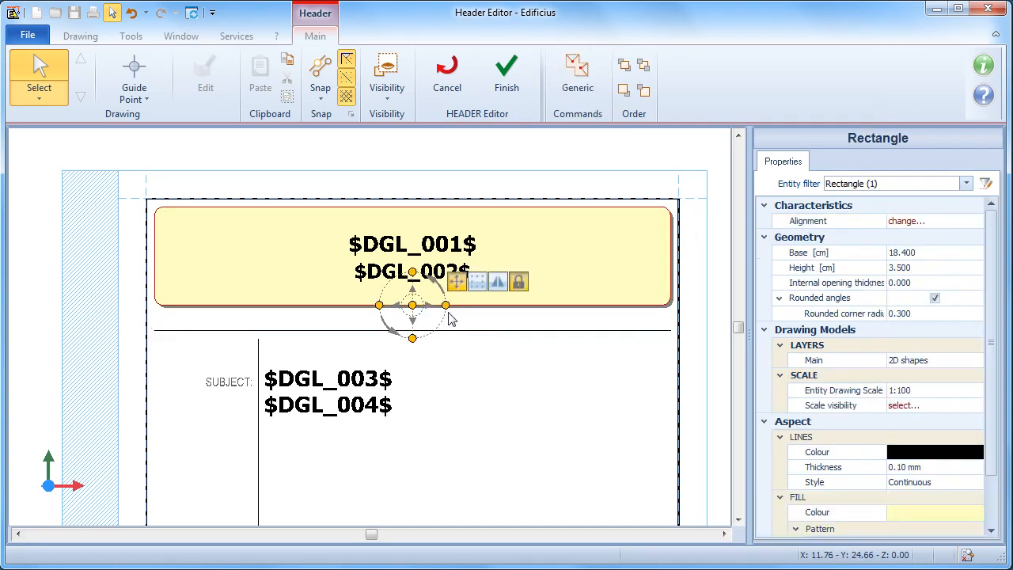
click(478, 284)
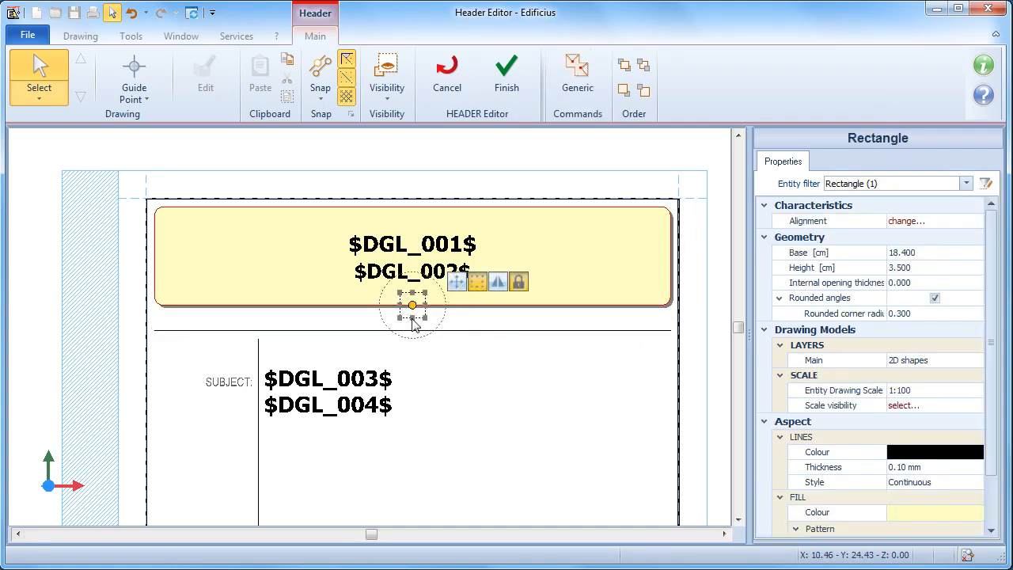
drag(412, 306, 412, 325)
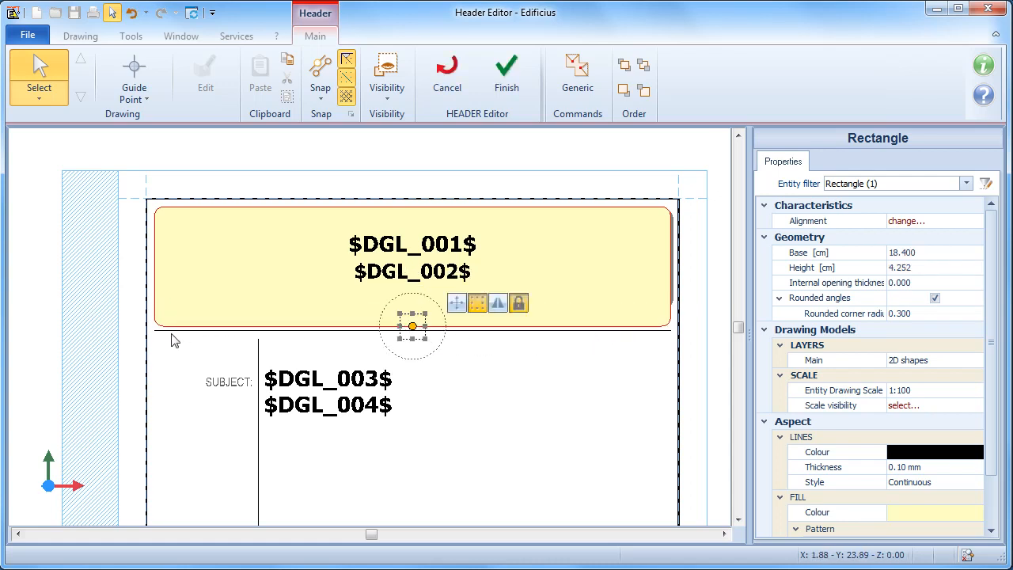
Step: Review the insertable variables for the title text, and set its first paragraph, $DGL_001$, to font size 24 and red
click(378, 254)
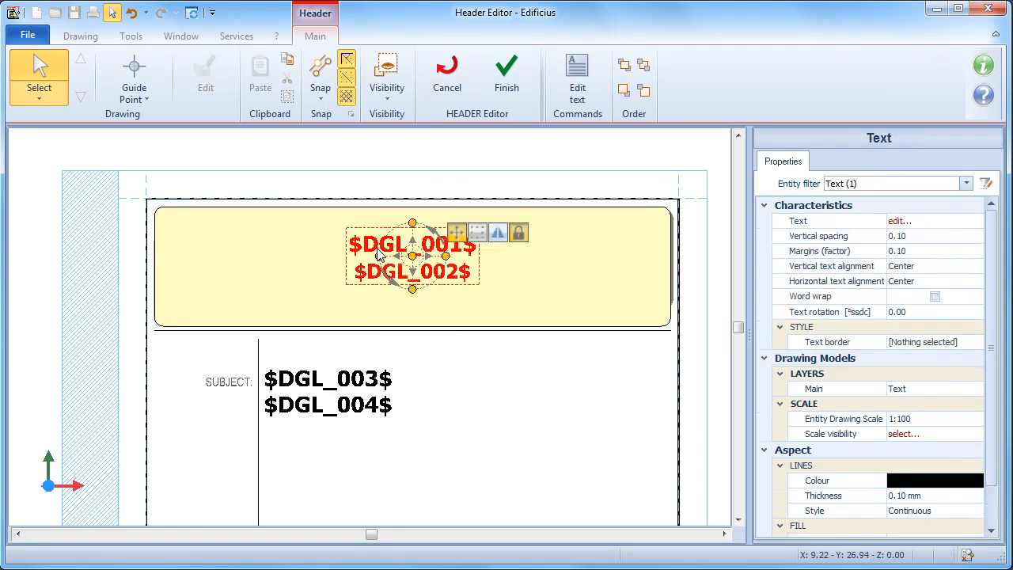
click(579, 90)
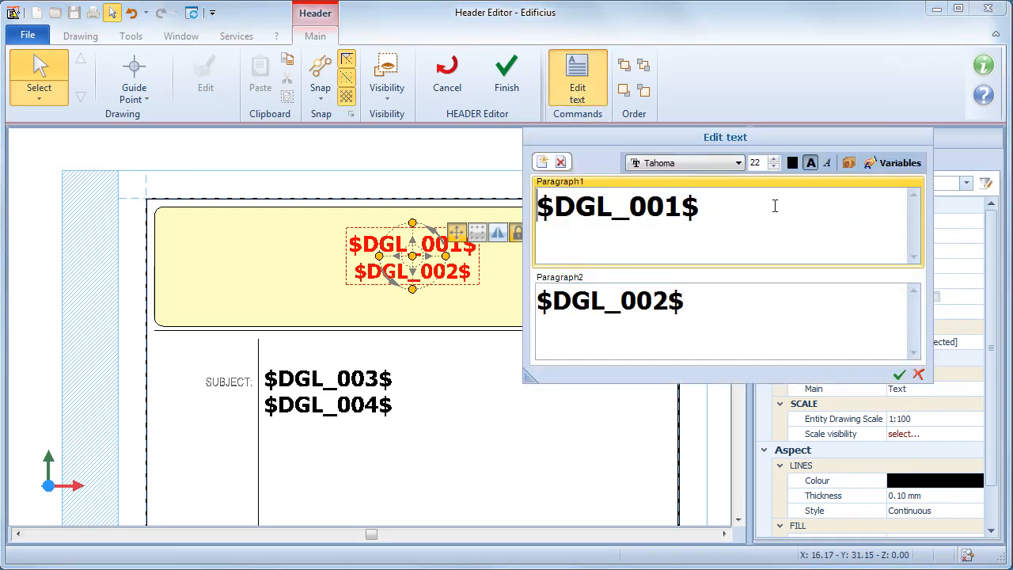
click(895, 163)
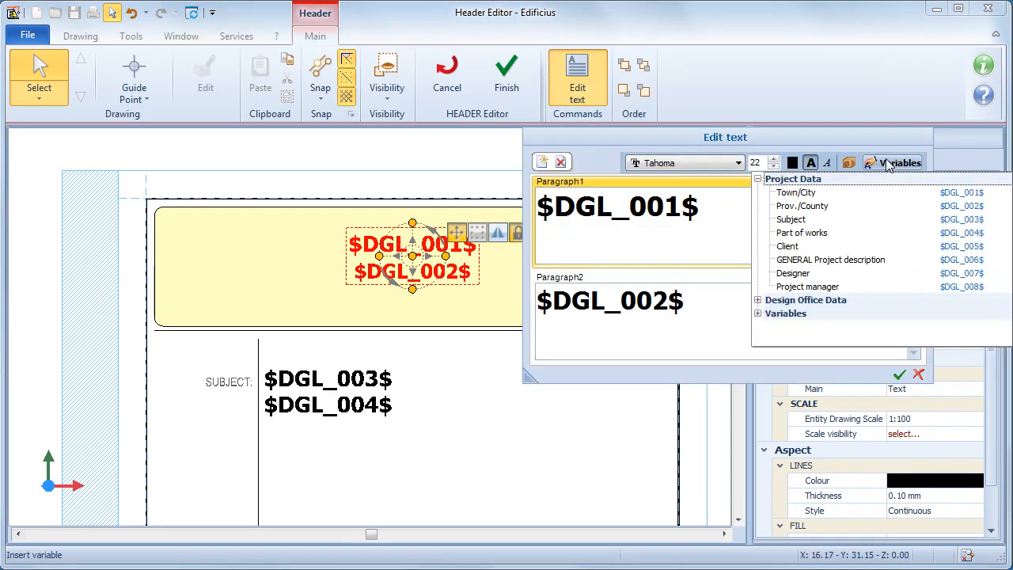
click(812, 321)
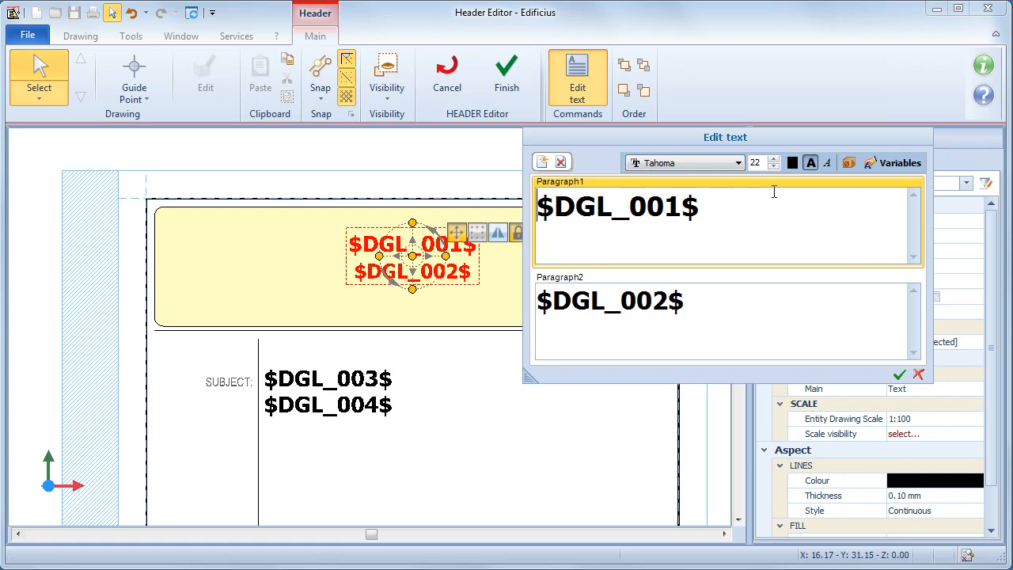
click(773, 160)
click(774, 160)
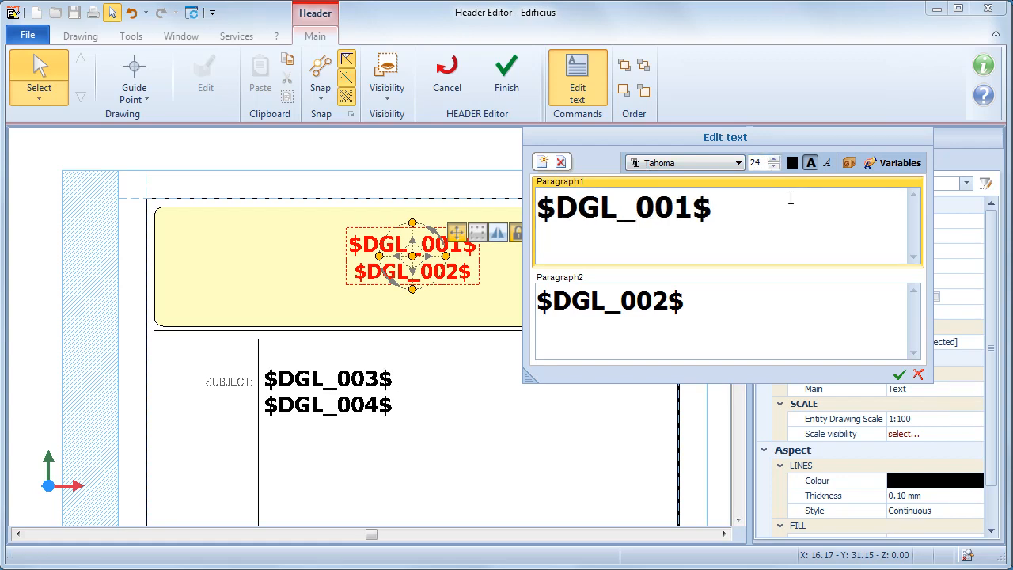
click(793, 164)
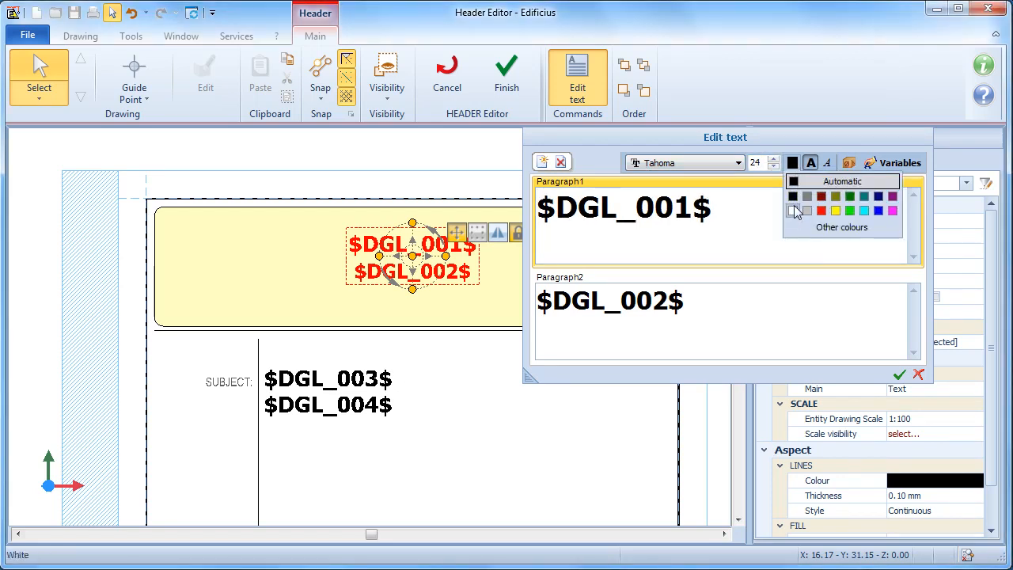
click(821, 211)
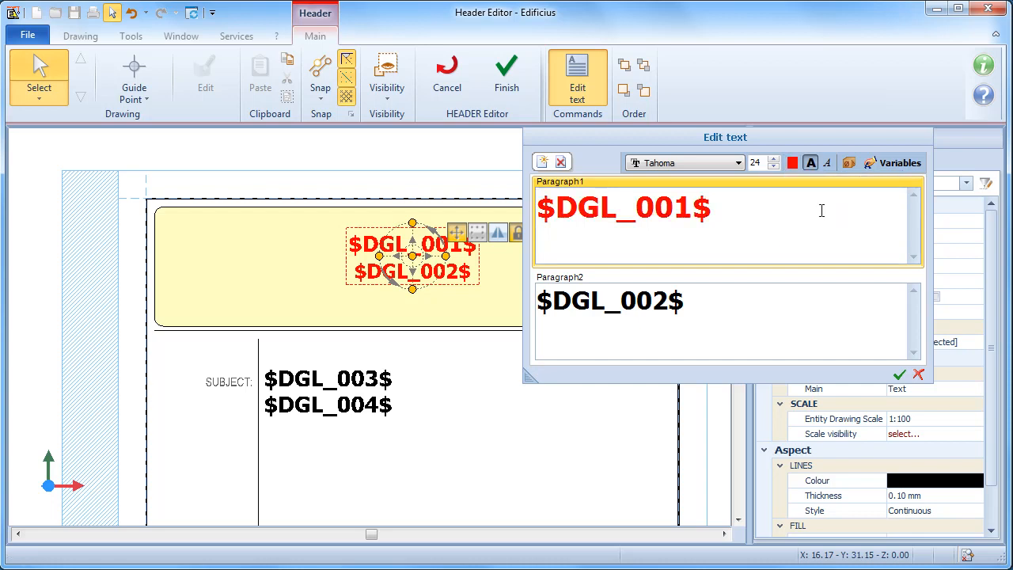
click(900, 374)
click(597, 293)
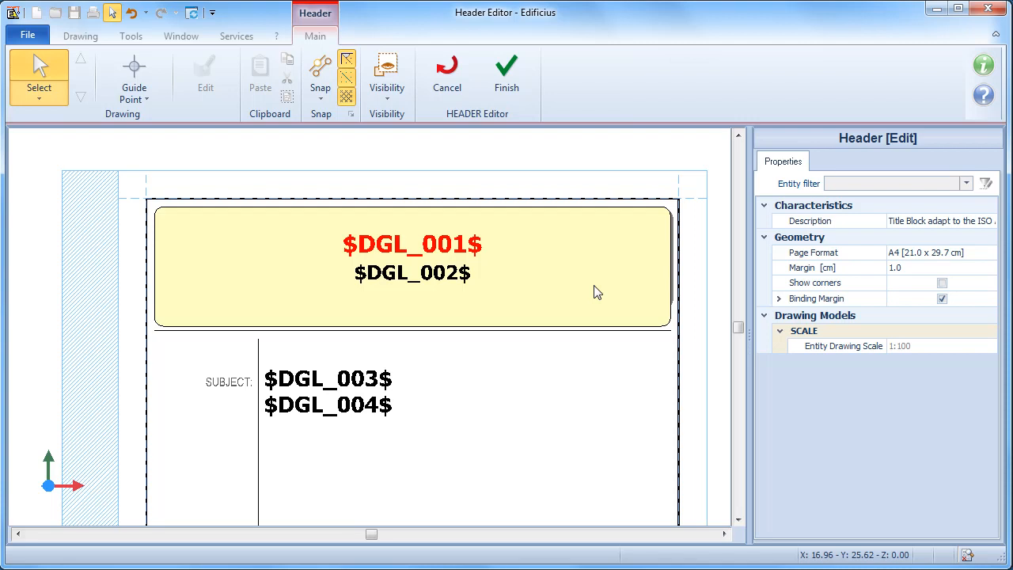
Step: Move the client, designer and project manager labels, their variables and underlines up together by 2.0 cm
scroll(522, 381, down, 2)
middle_drag(475, 463, 467, 253)
scroll(335, 362, up, 3)
mouse_move(337, 365)
middle_down()
mouse_move(346, 380)
mouse_move(324, 319)
mouse_move(289, 296)
mouse_move(294, 285)
middle_up()
scroll(313, 313, down, 1)
click(290, 203)
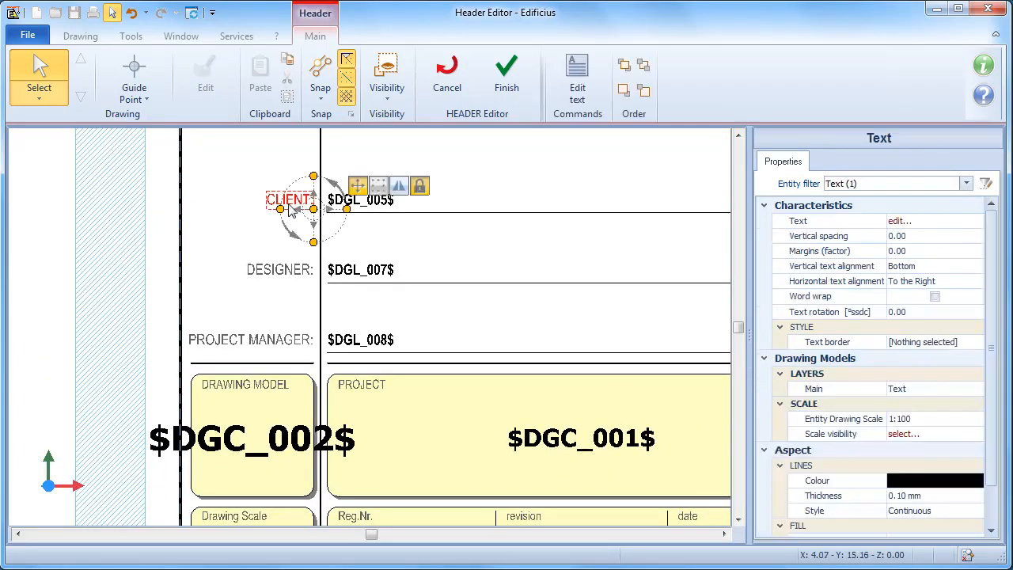
shift+click(362, 206)
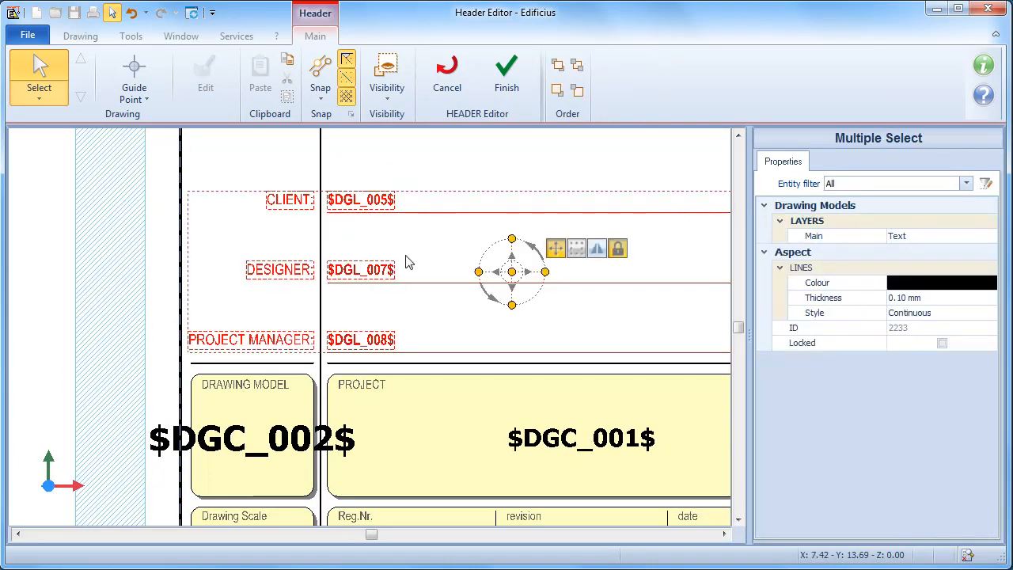
drag(512, 272, 512, 231)
scroll(512, 230, down, 1)
middle_drag(511, 230, 477, 342)
text(2.0)
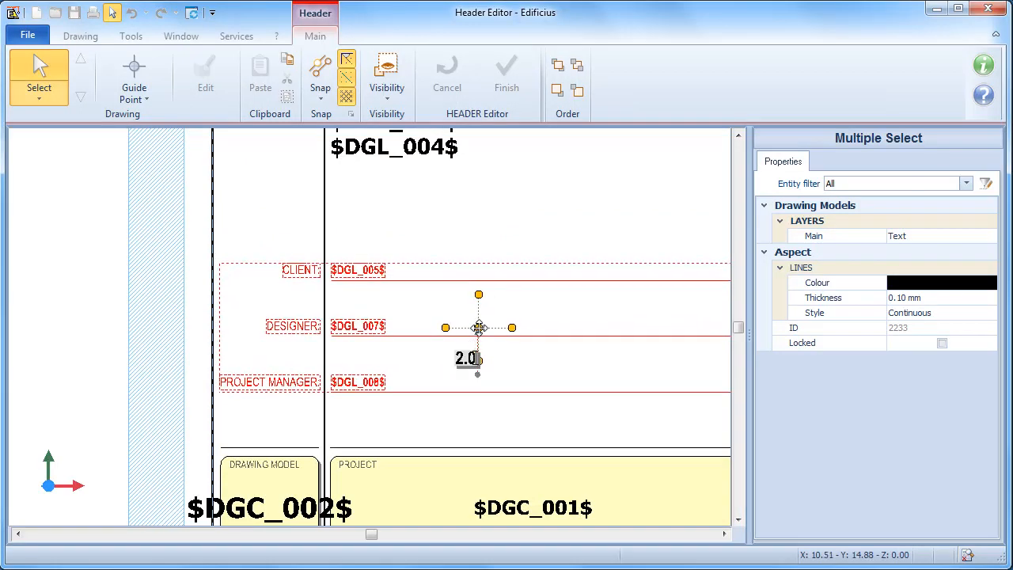
key(Return)
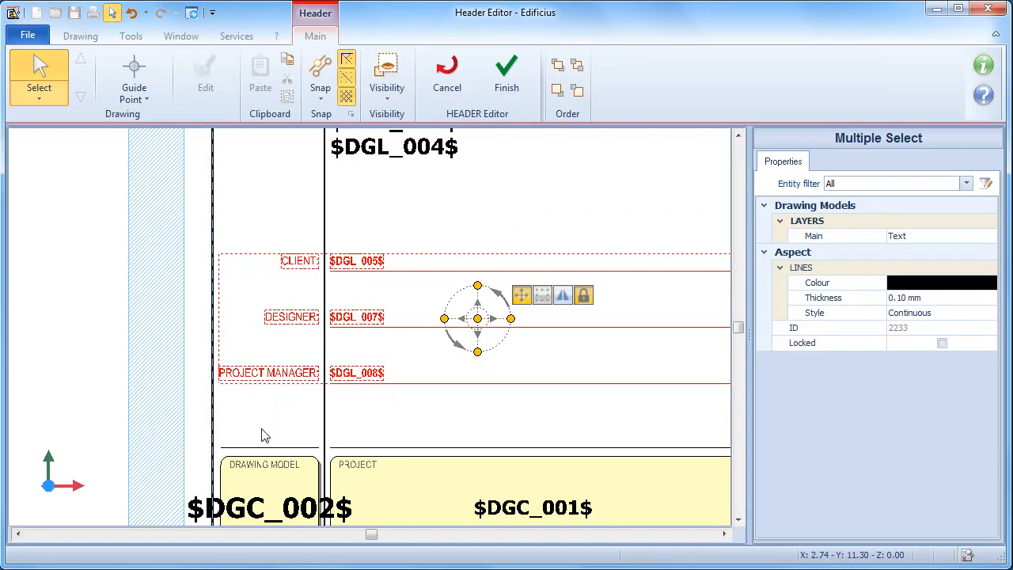
click(380, 406)
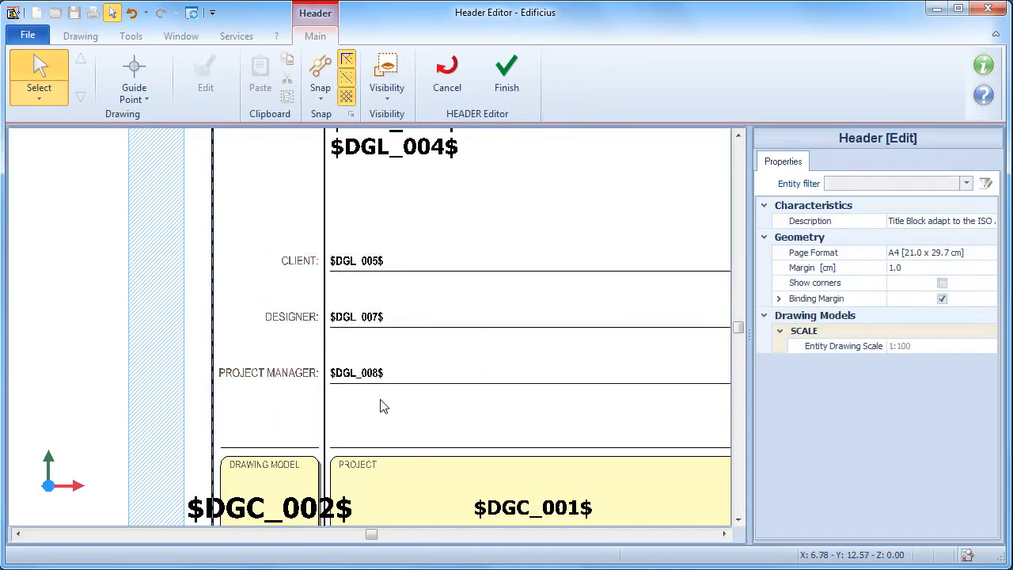
Step: Draw a horizontal line below the PROJECT MANAGER underline, just above the PROJECT box, spanning the same width as the existing underlines
click(148, 100)
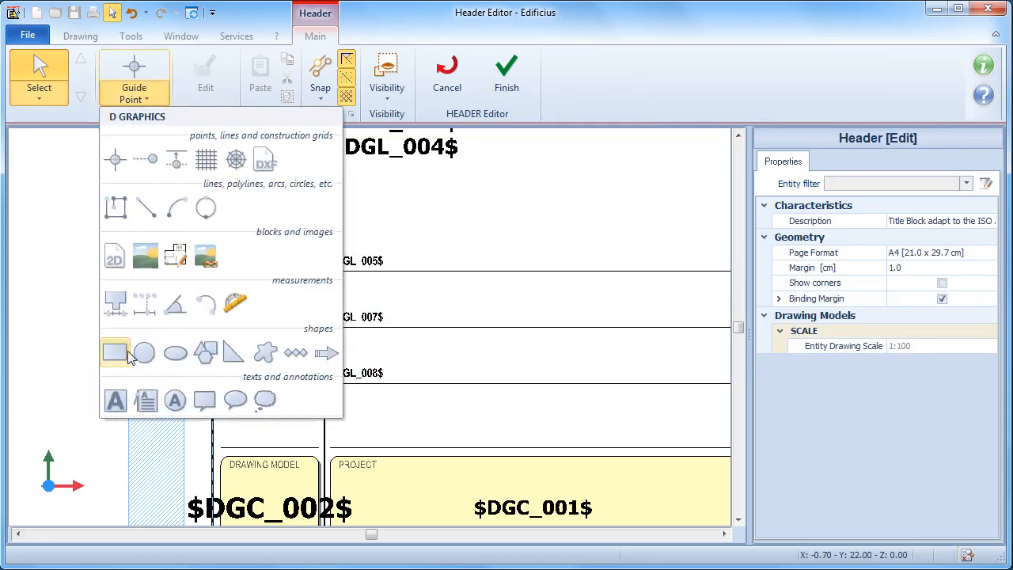
click(144, 211)
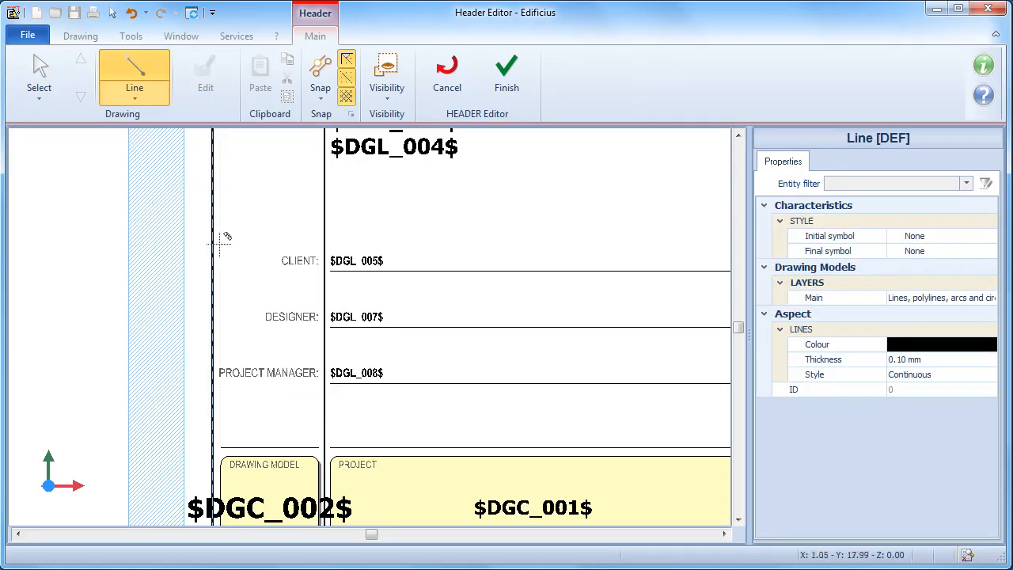
scroll(250, 257, down, 2)
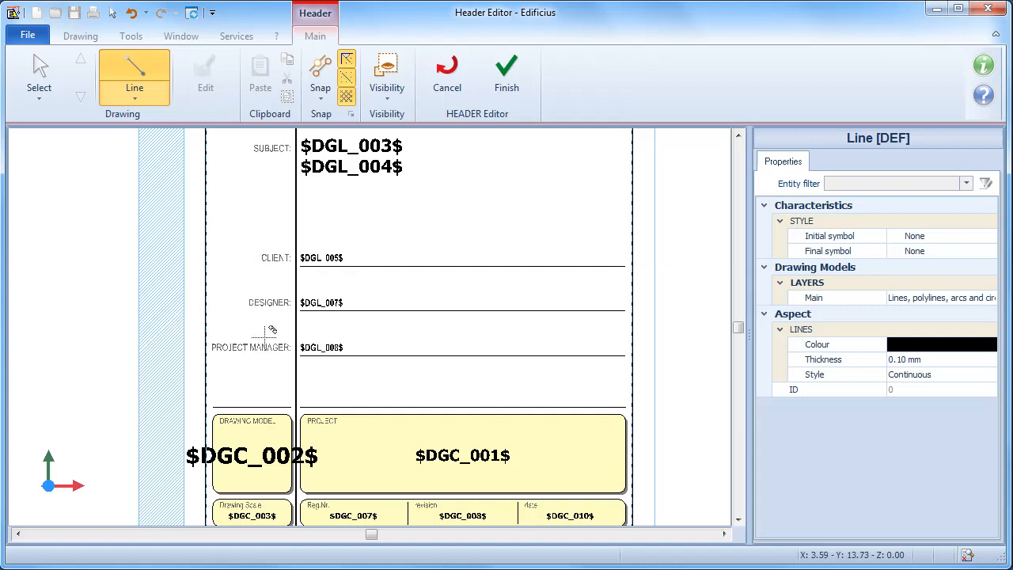
scroll(266, 332, up, 2)
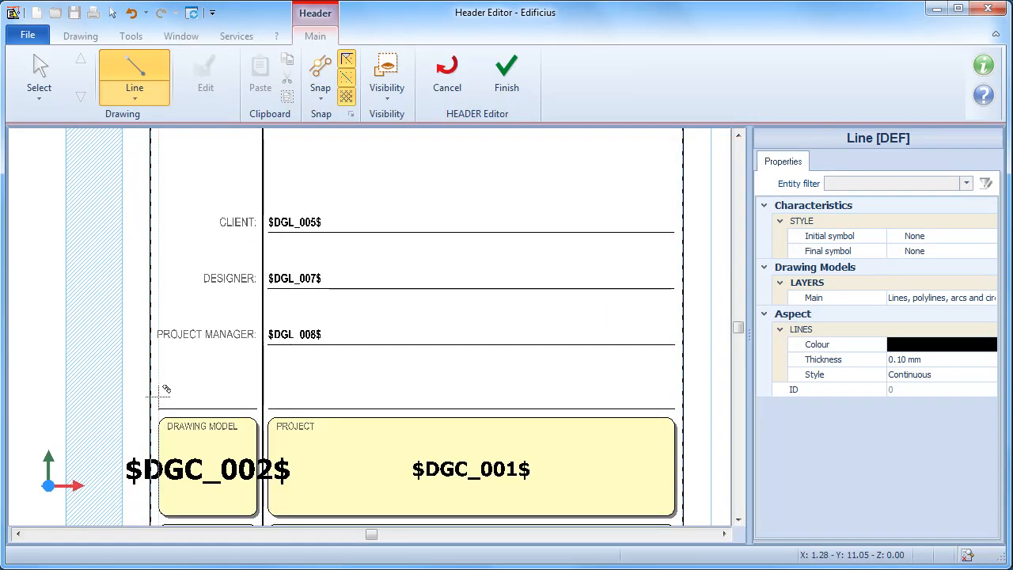
click(270, 396)
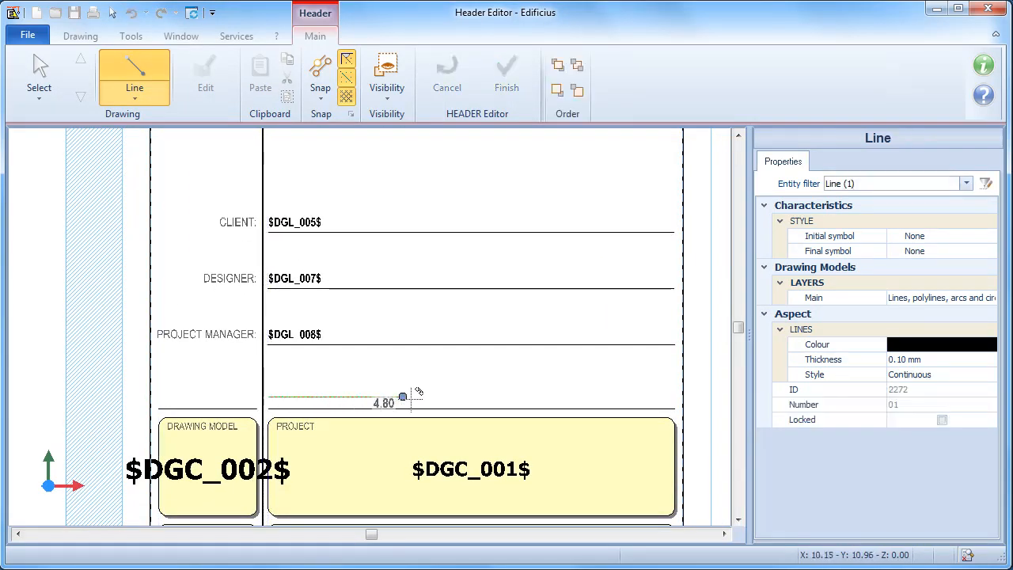
click(673, 396)
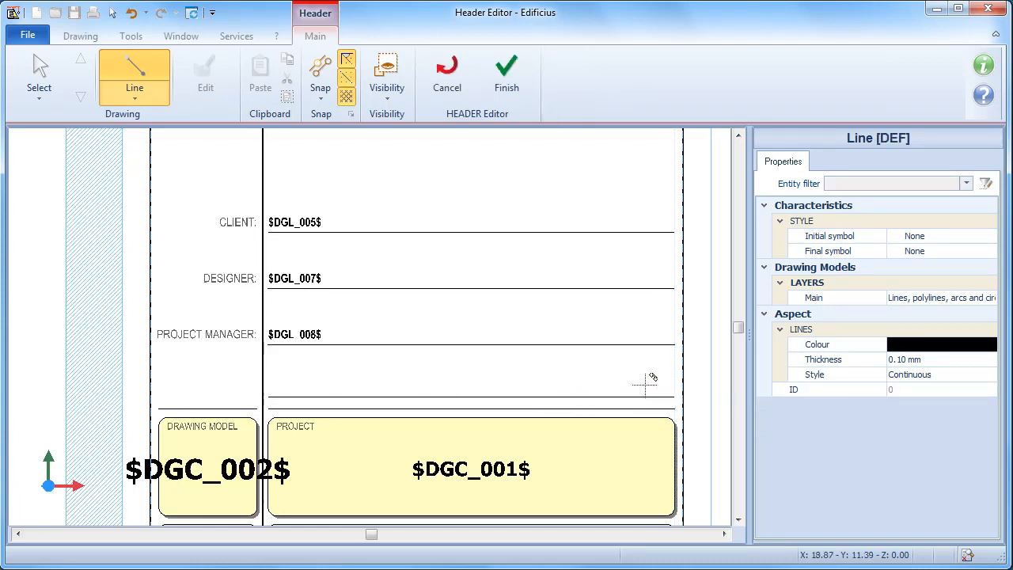
Step: Place a text box below the PROJECT MANAGER label, spanning the label column beside the new line
click(134, 93)
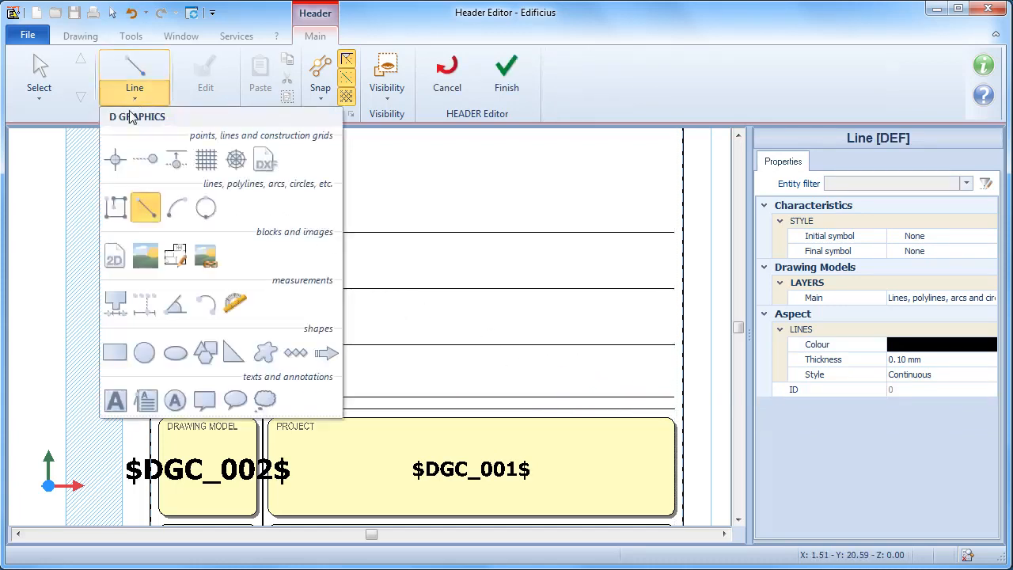
click(115, 396)
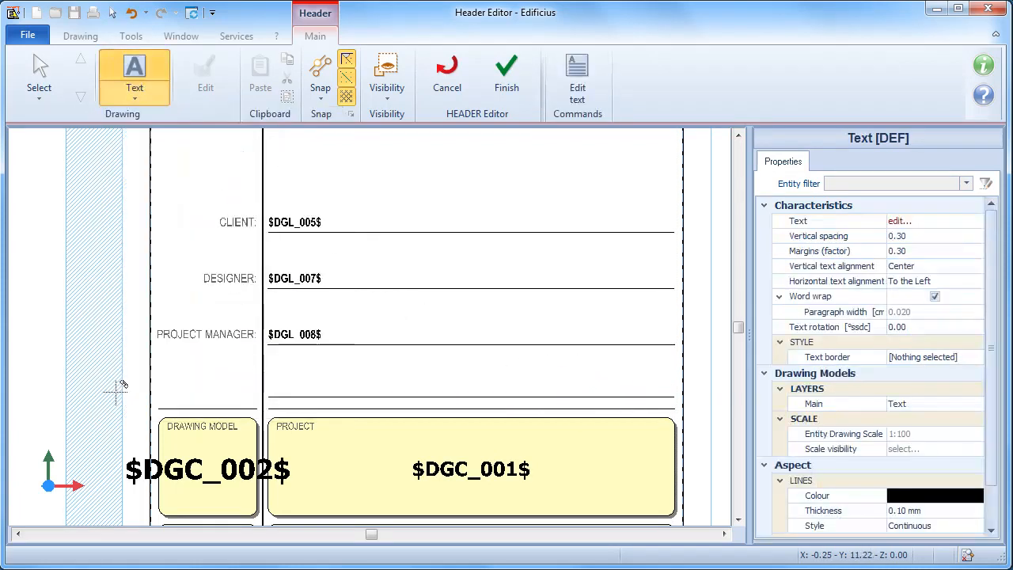
click(170, 383)
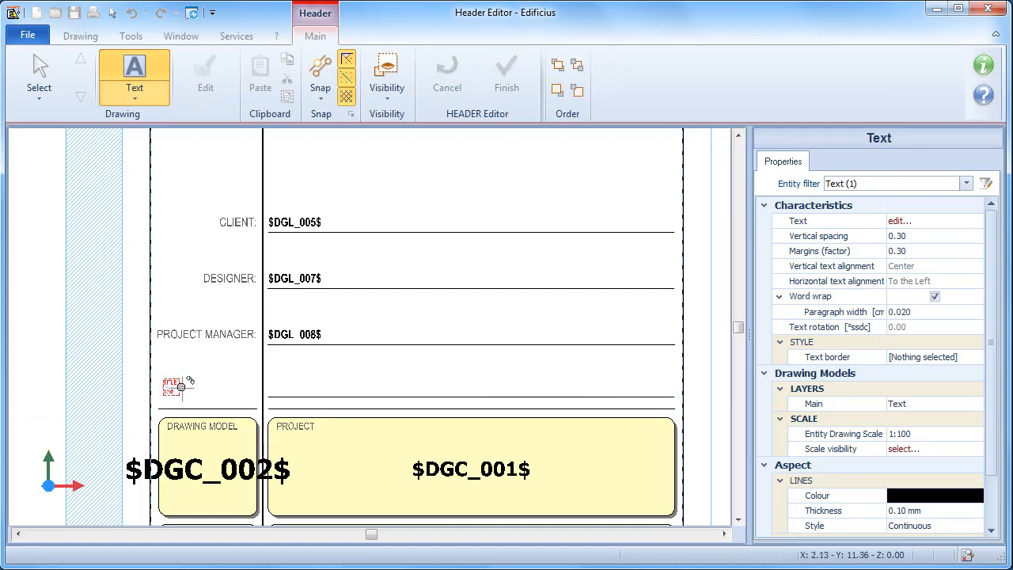
click(246, 386)
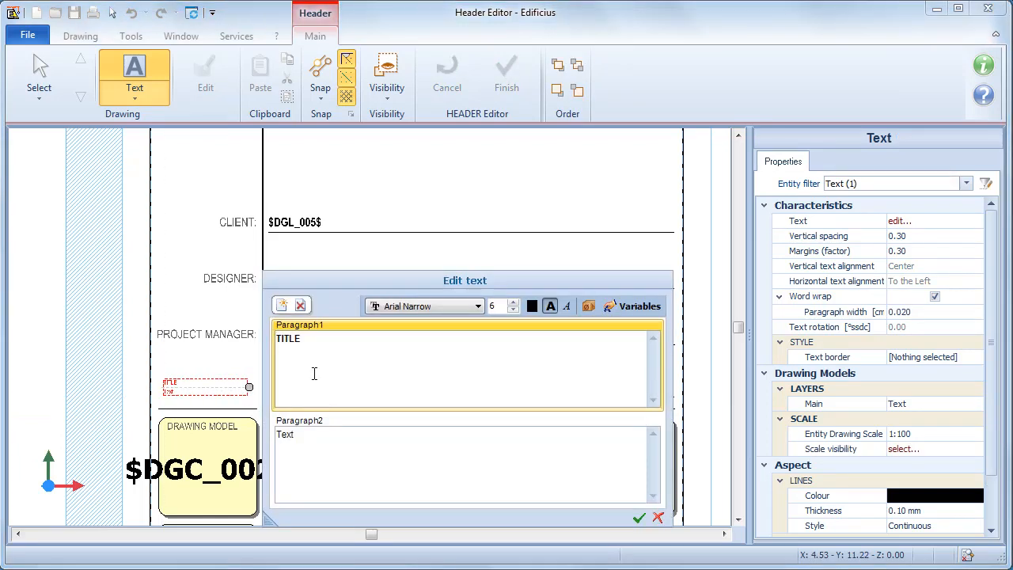
Step: Replace the first paragraph of the new label text with ASSISTANT and set its font size to 12
drag(314, 341, 279, 348)
text(ASSISTANT)
click(513, 301)
click(513, 301)
click(513, 302)
click(513, 302)
click(513, 301)
click(513, 302)
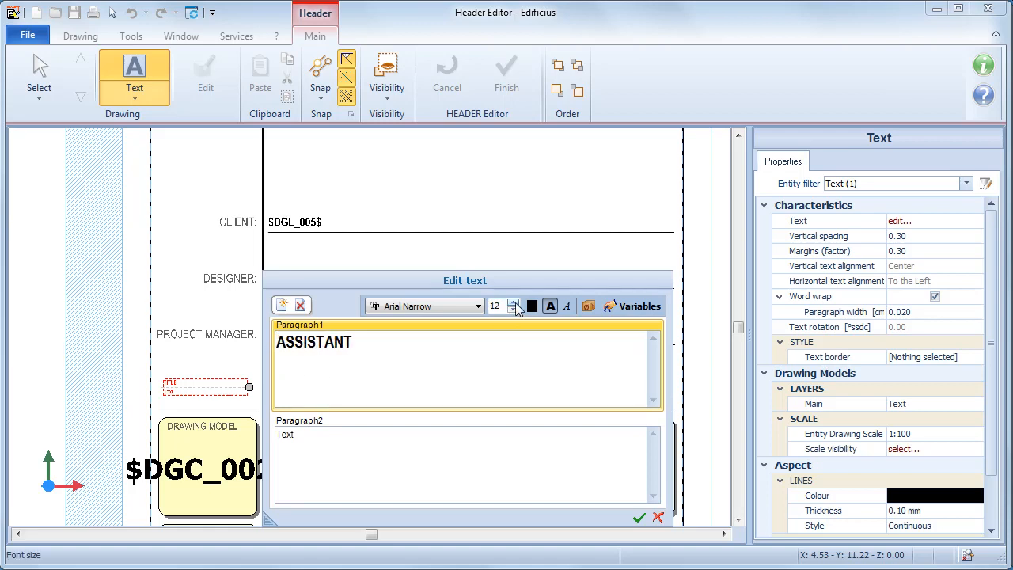
Step: Delete the second paragraph of the ASSISTANT label and accept the text
click(399, 443)
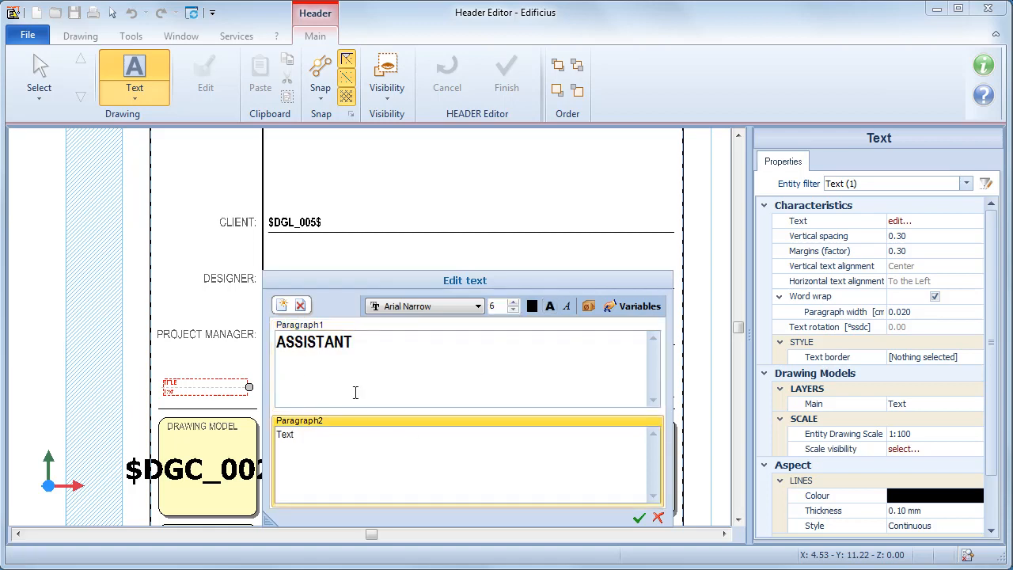
click(300, 305)
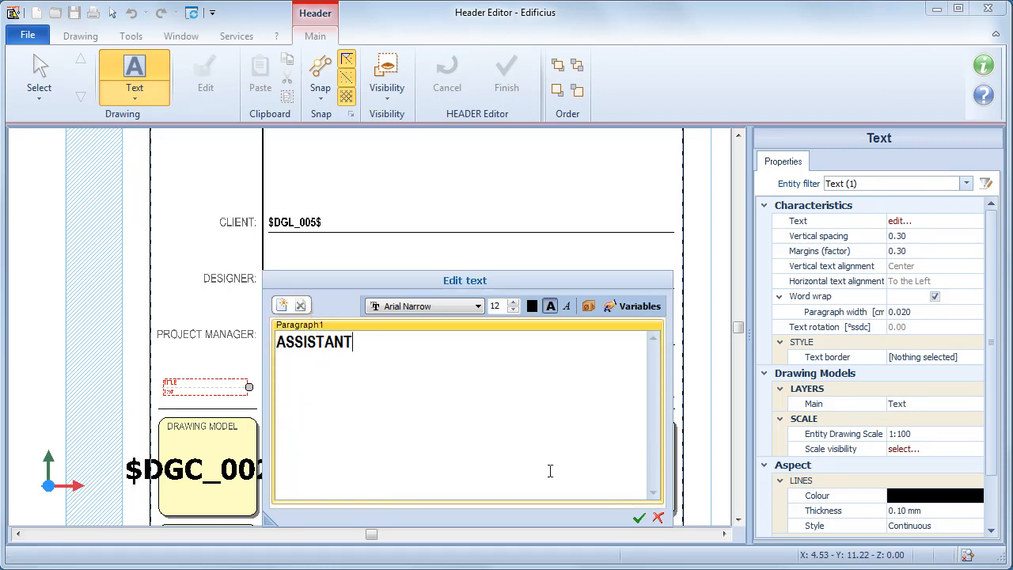
click(639, 518)
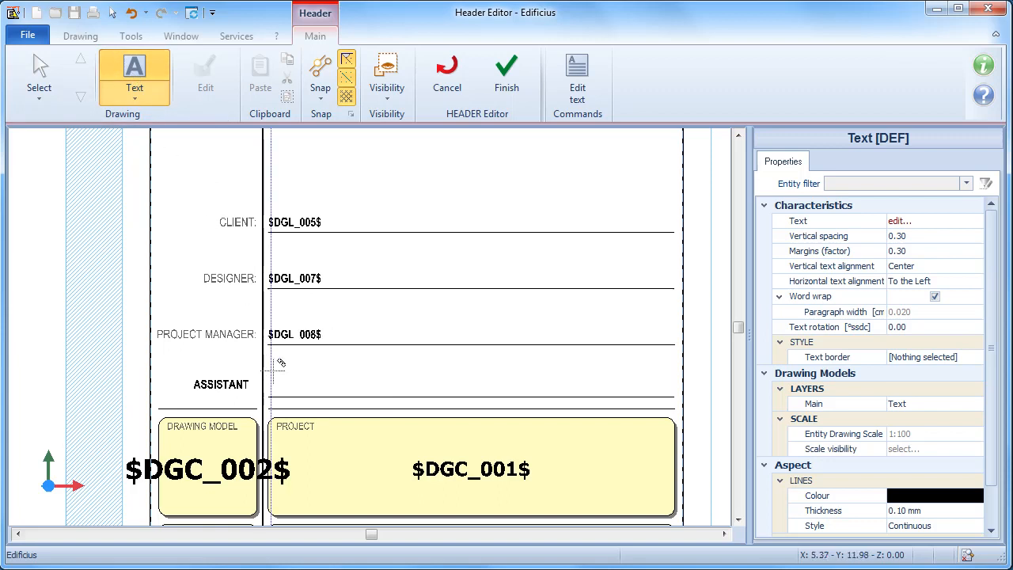
Step: Place a second text box above the new line beside ASSISTANT, delete its second paragraph and clear the first
click(277, 382)
drag(272, 377, 332, 392)
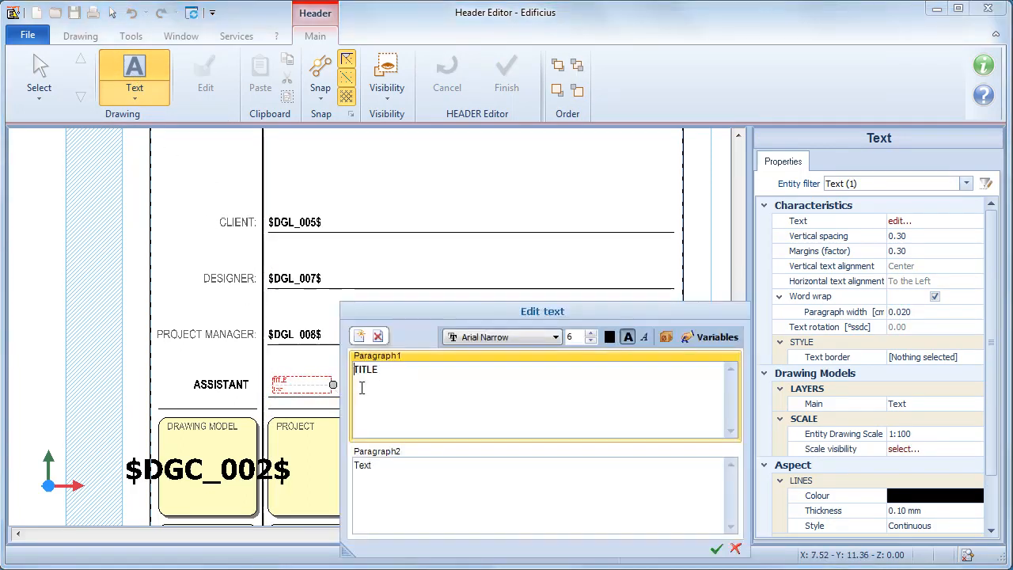
click(393, 479)
click(378, 336)
drag(394, 371, 345, 393)
key(Delete)
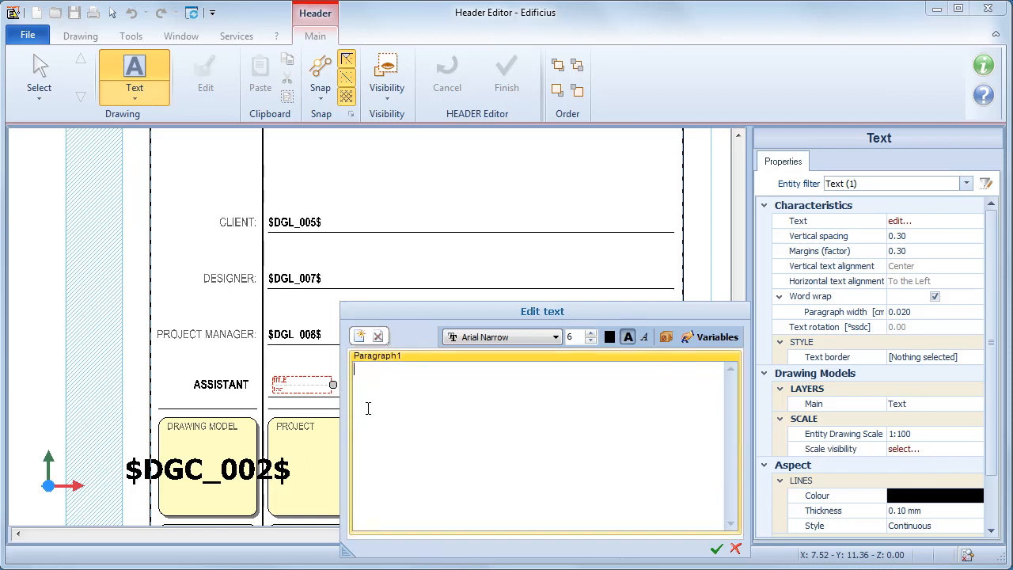
Step: Insert the User 01 variable $VCU_001$ into the empty paragraph at font size 12 and accept the text
click(697, 341)
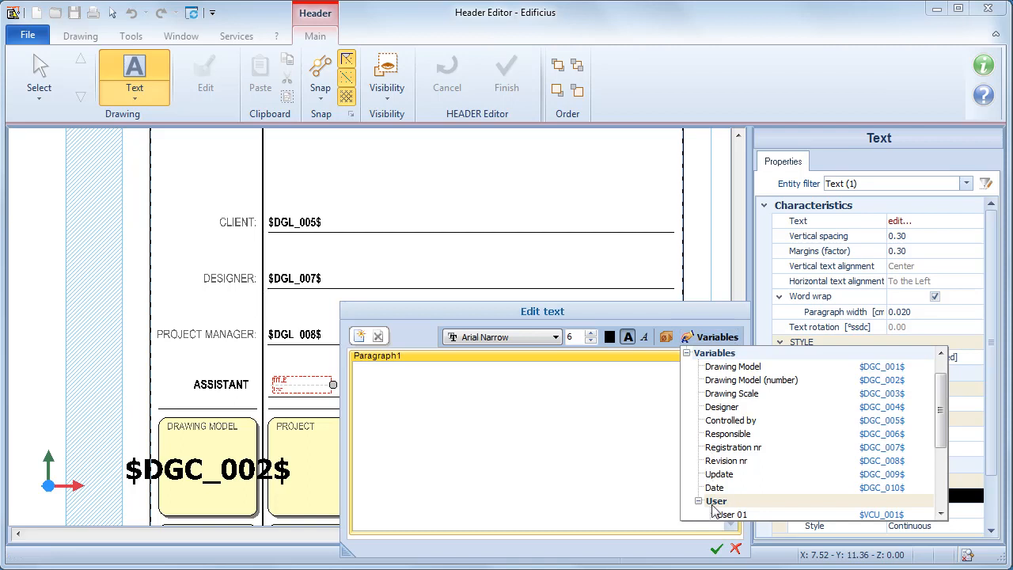
click(885, 517)
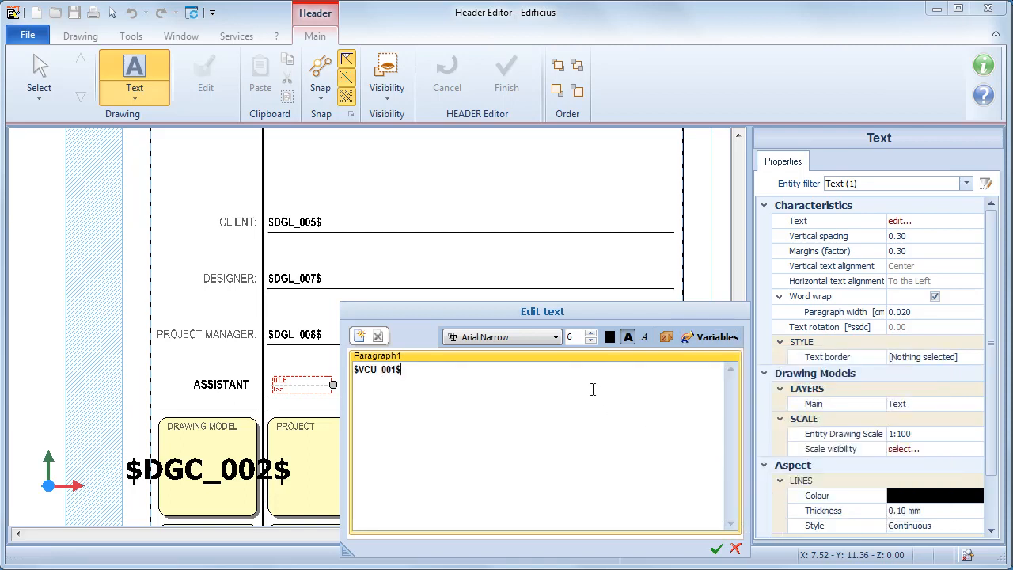
double_click(571, 337)
text(12)
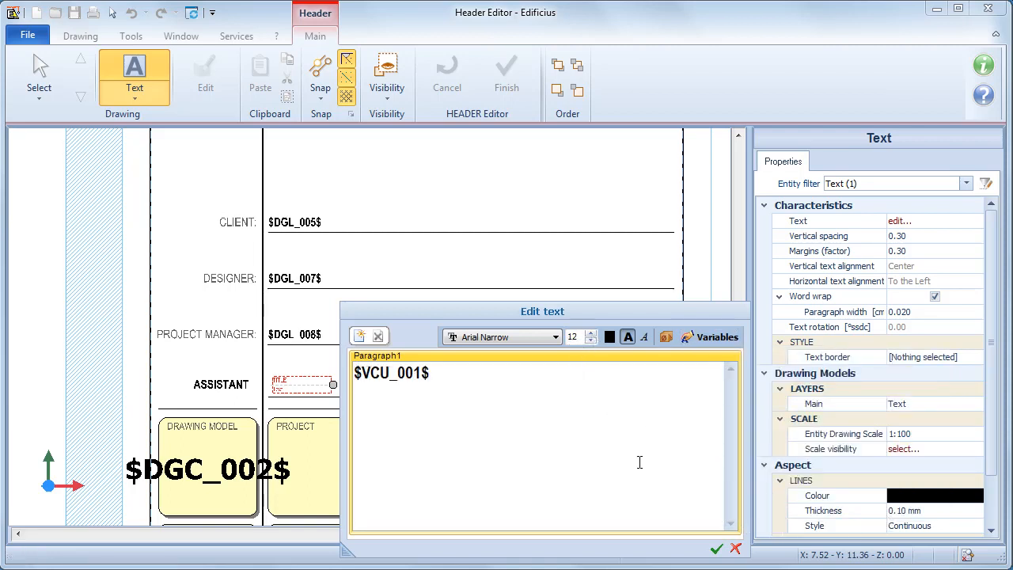
click(717, 548)
Step: Finish the header edit and inspect the ASSISTANT row up close in the title block preview
scroll(514, 374, down, 4)
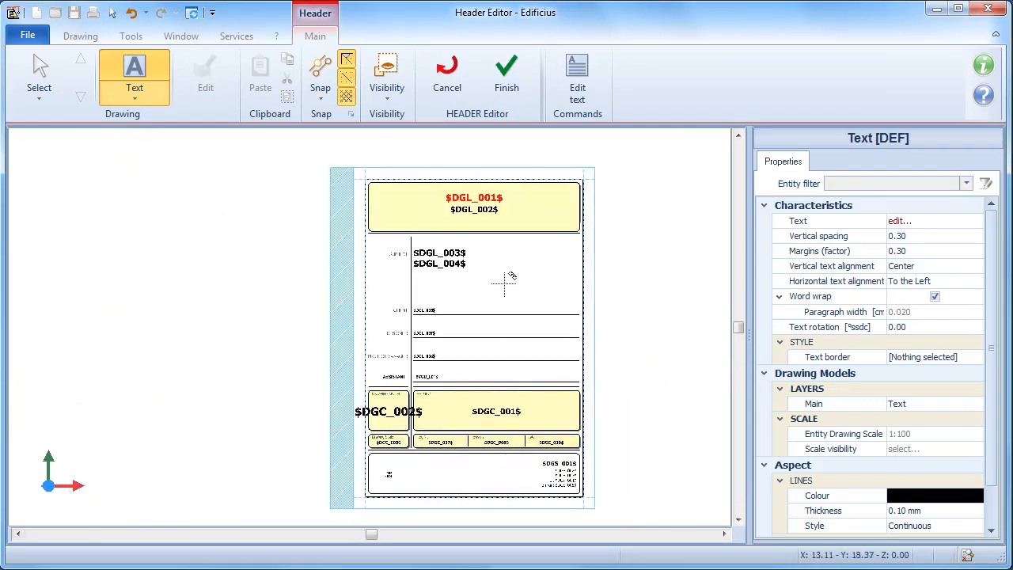
click(515, 91)
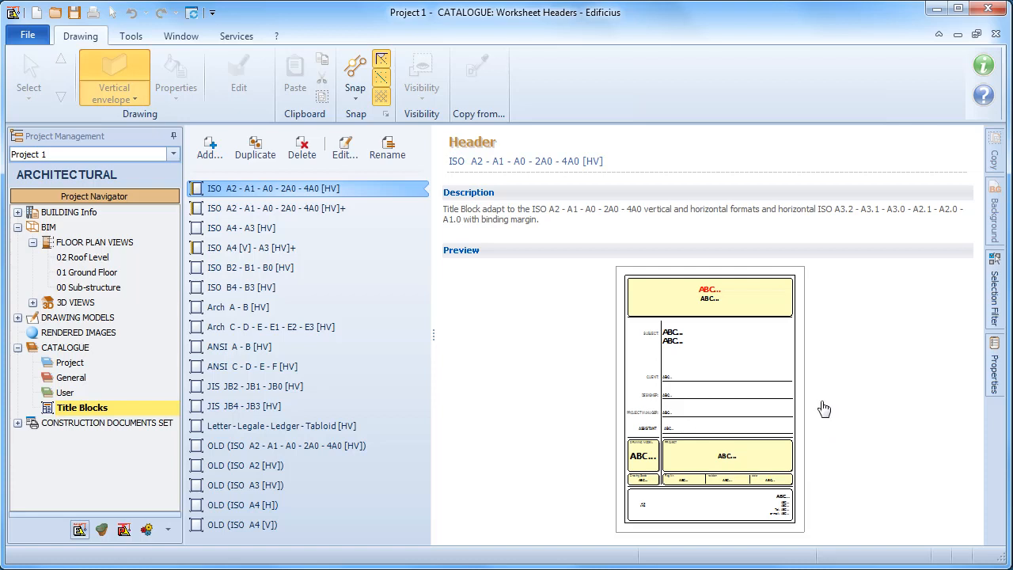
click(689, 434)
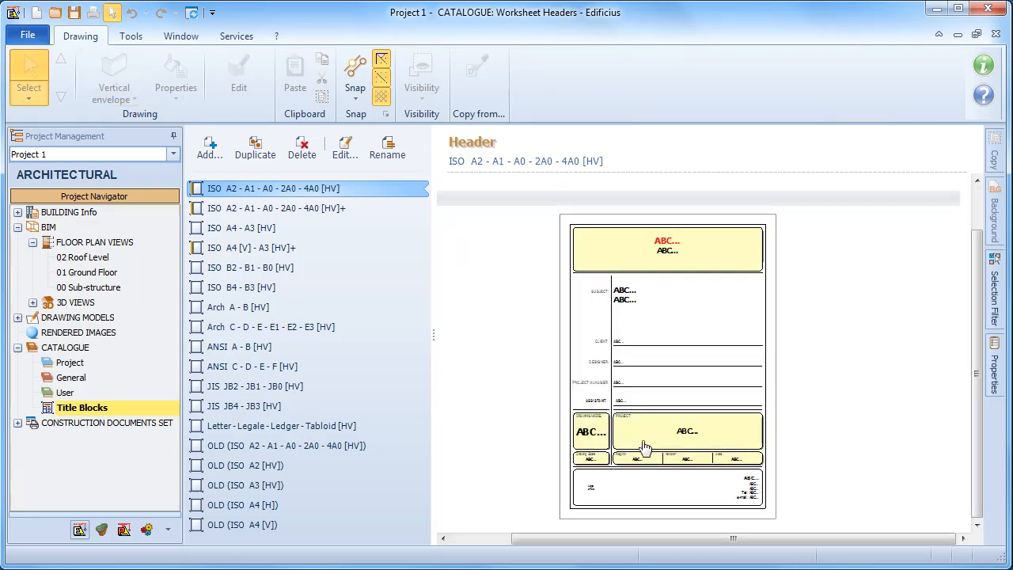
scroll(584, 367, up, 3)
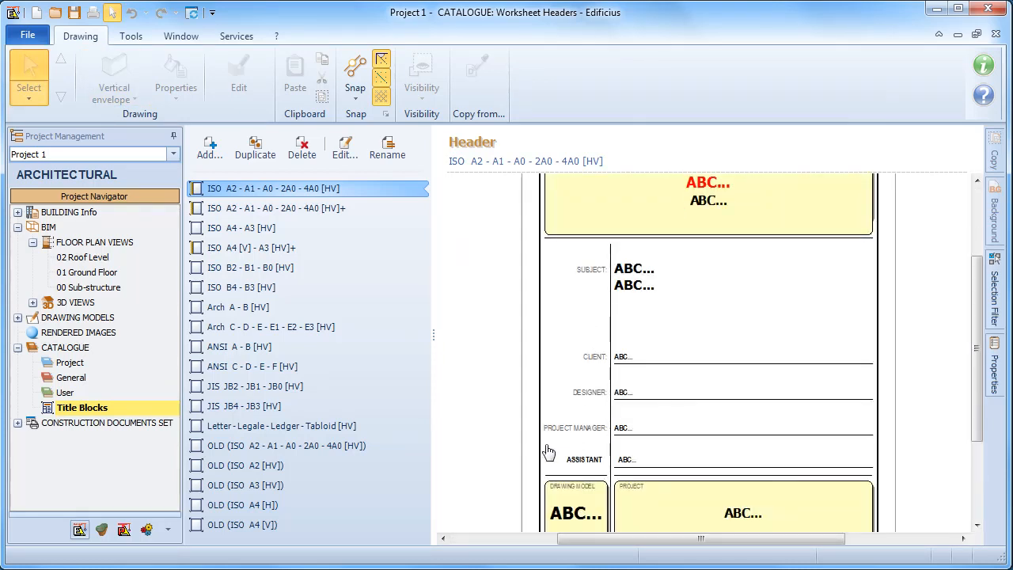